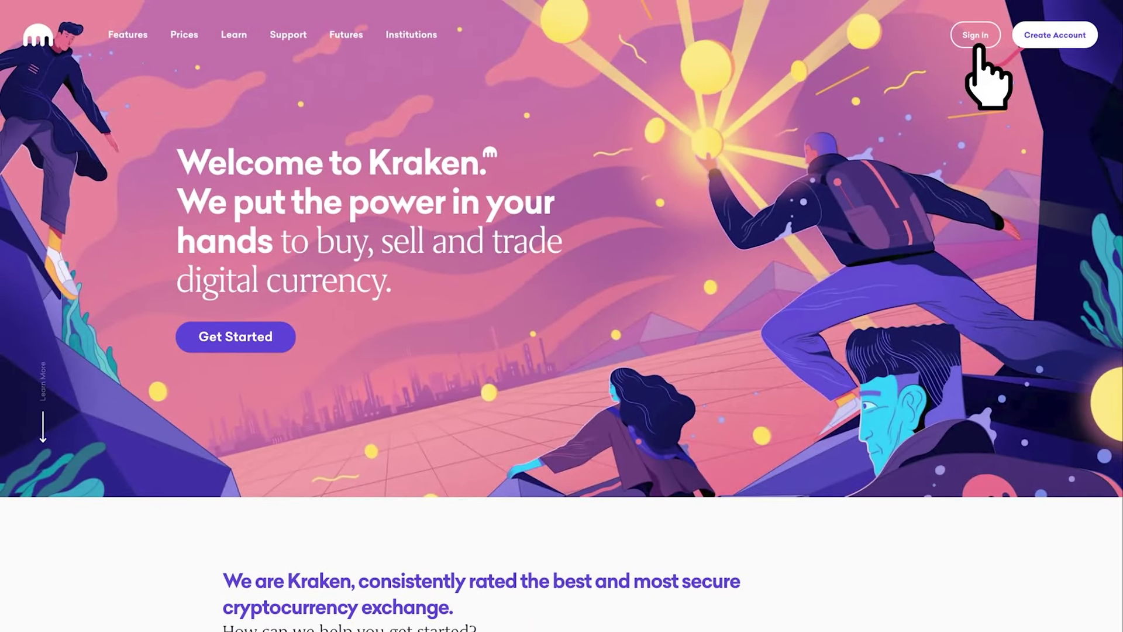
# Step: Sign in to Kraken past two-factor authentication to reach the Home dashboard showing US$18,249.65
pyautogui.click(977, 36)
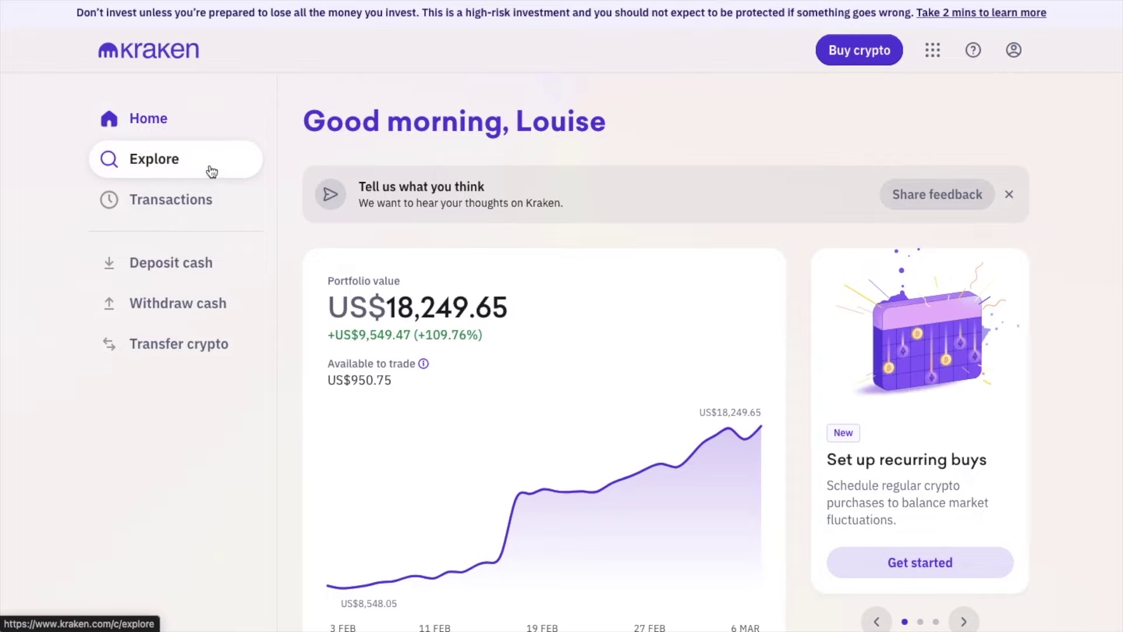
# Step: Open Transfer crypto with Bitcoin kept as the deposit asset and bring up the Network choices
pyautogui.click(203, 358)
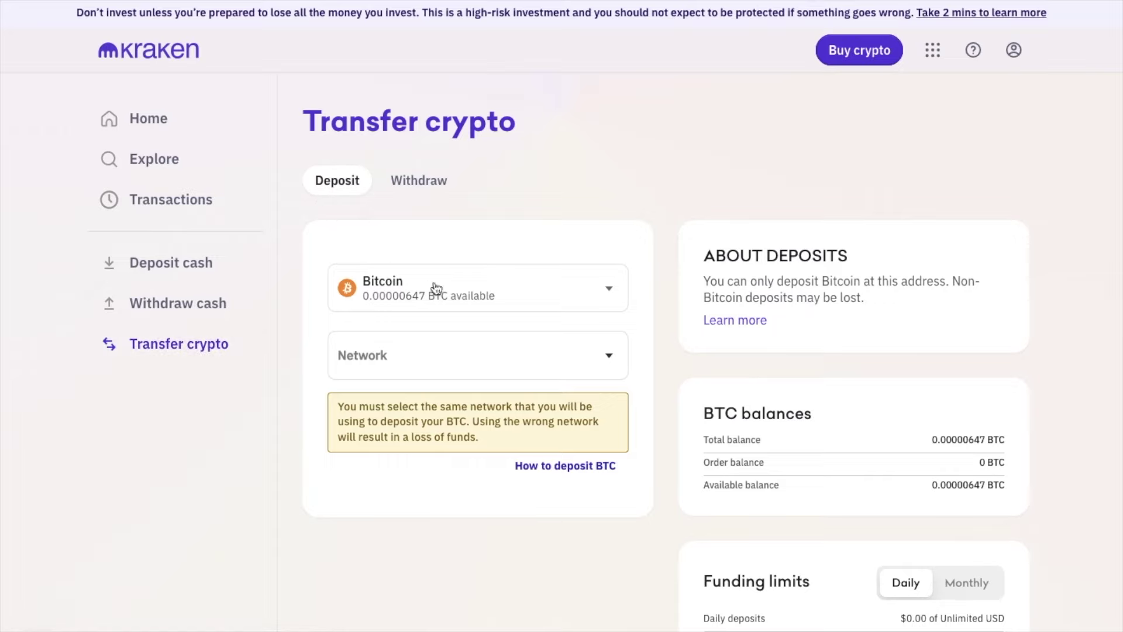
pyautogui.click(570, 298)
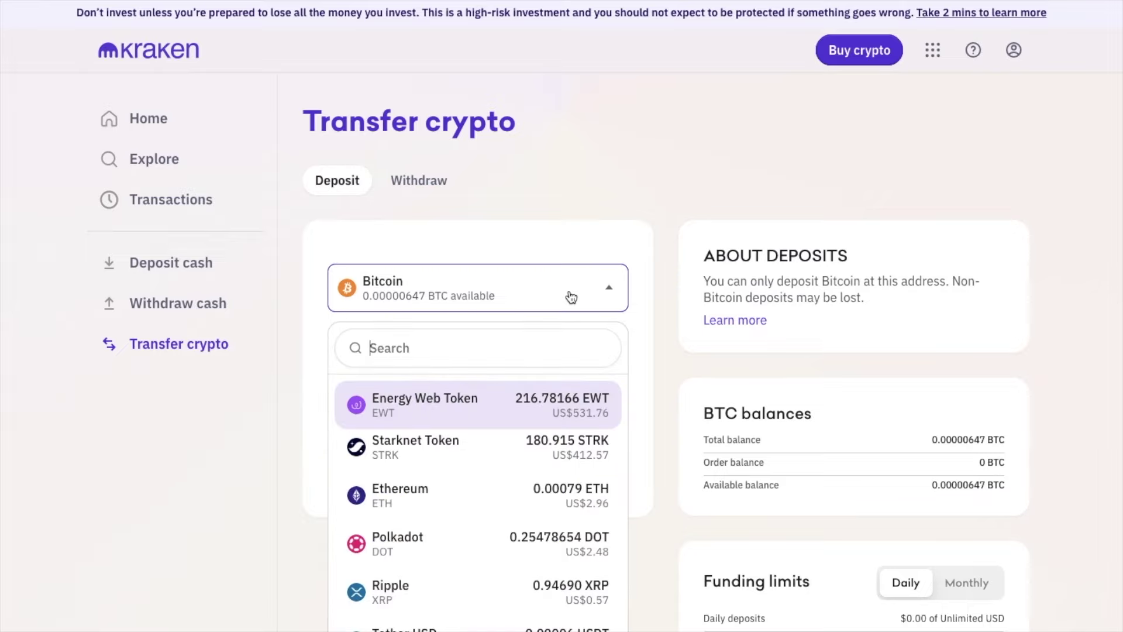
pyautogui.scroll(-4, 546, 465)
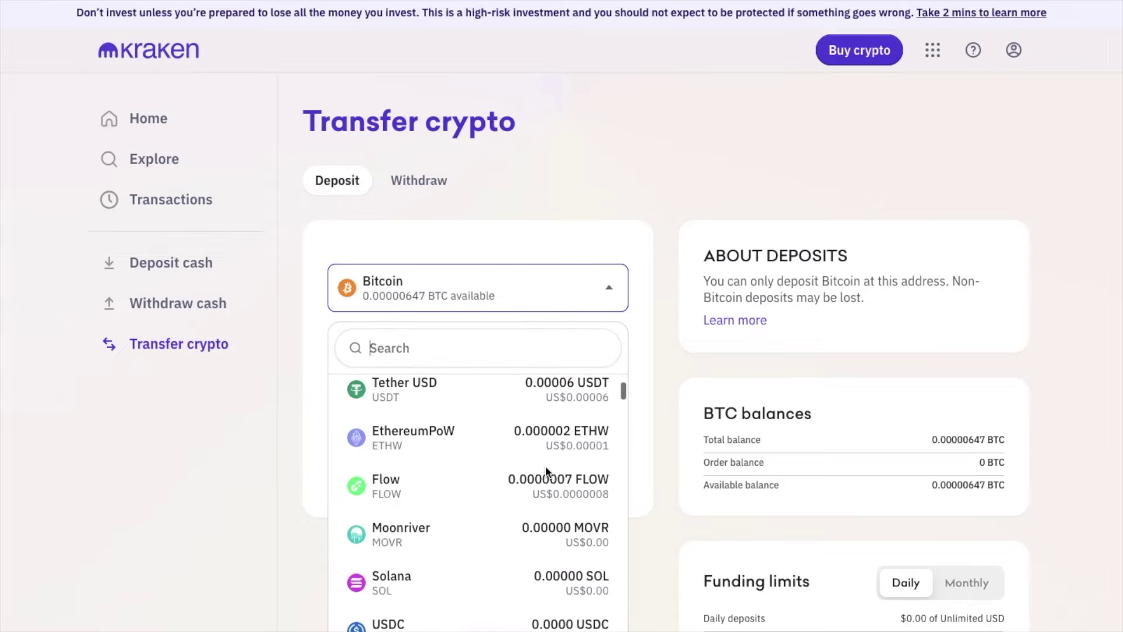
pyautogui.scroll(5, 545, 466)
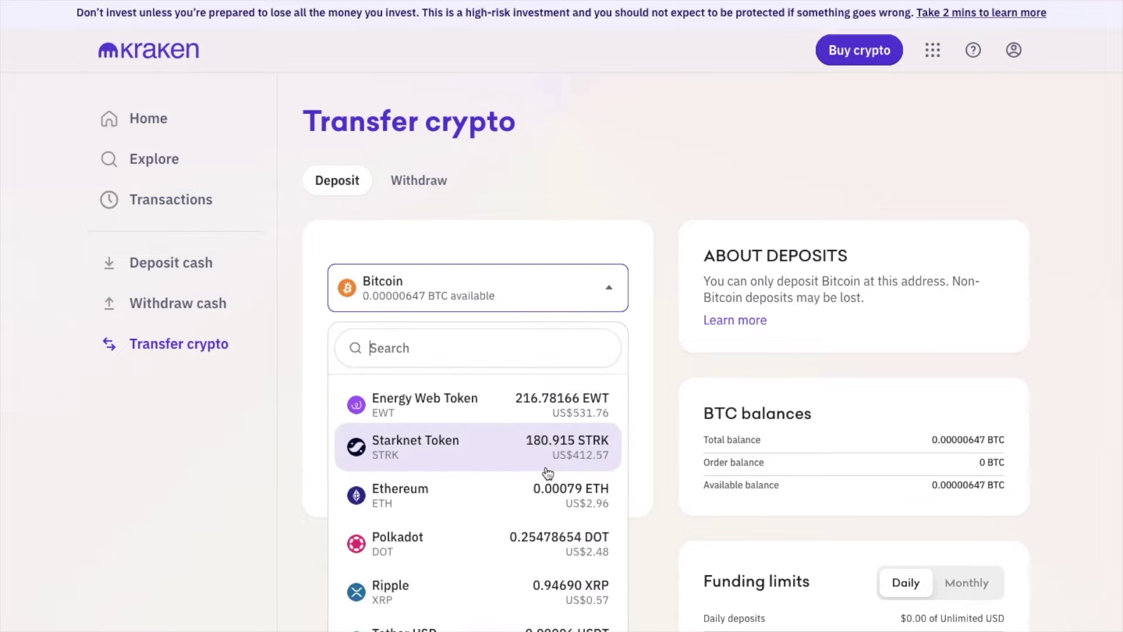
pyautogui.click(480, 293)
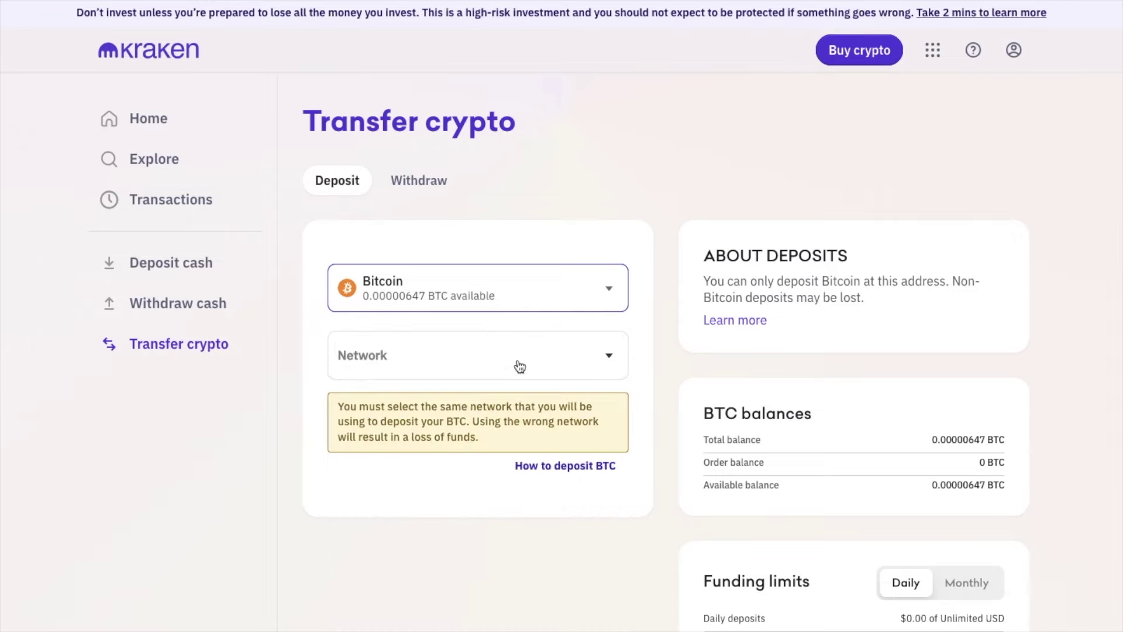
pyautogui.click(523, 367)
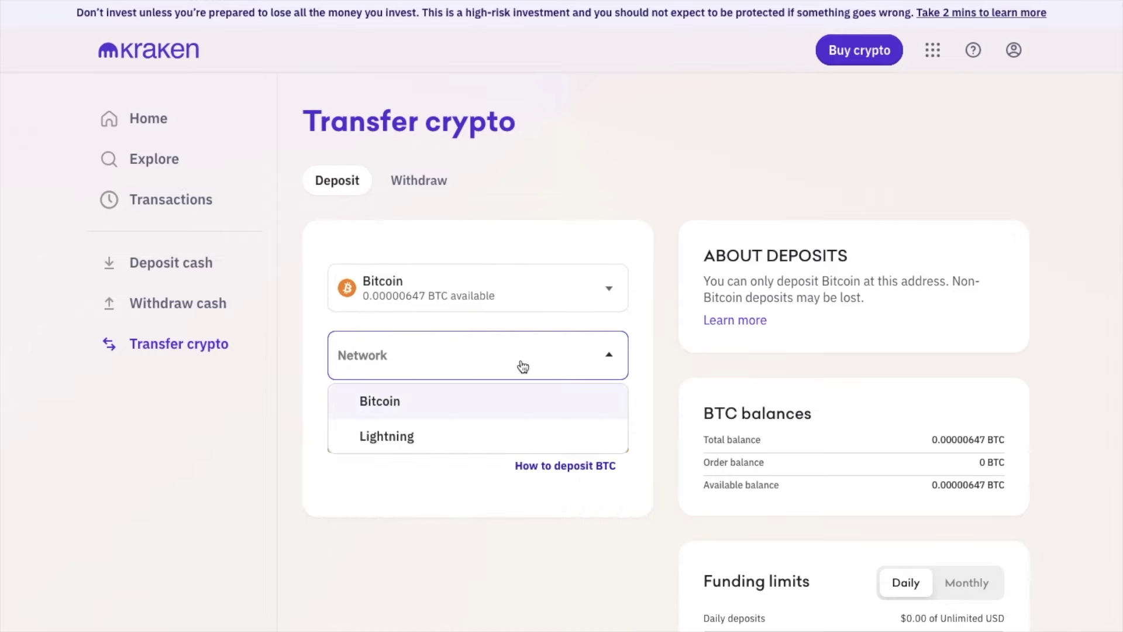
# Step: Choose the Bitcoin network and copy the displayed BTC deposit address
pyautogui.click(523, 416)
pyautogui.scroll(-3, 521, 412)
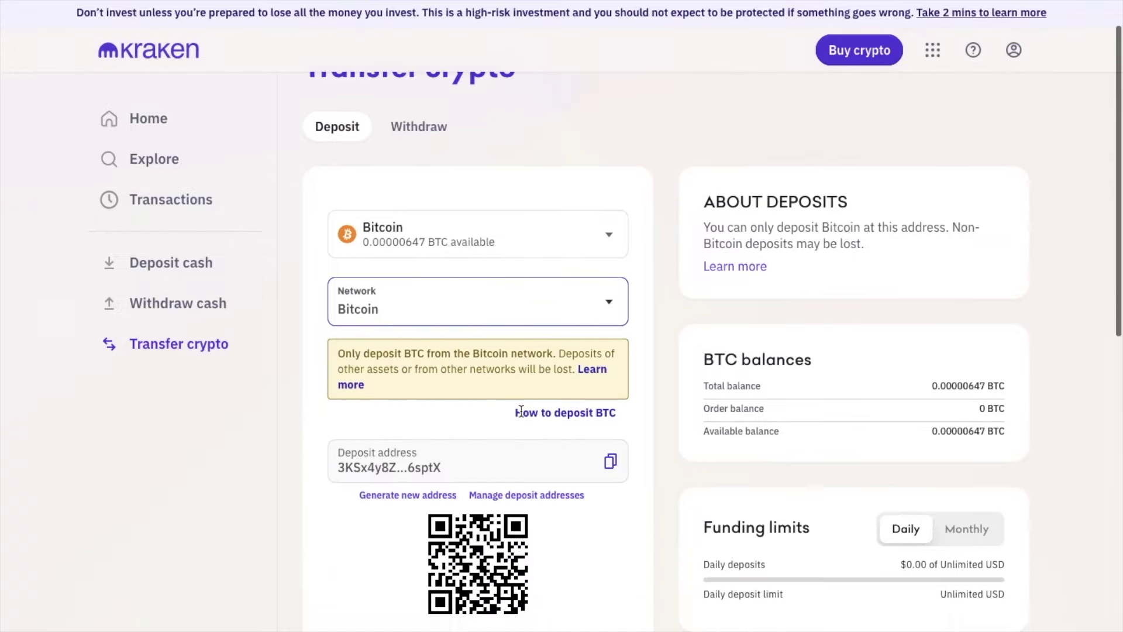
pyautogui.scroll(-1, 523, 416)
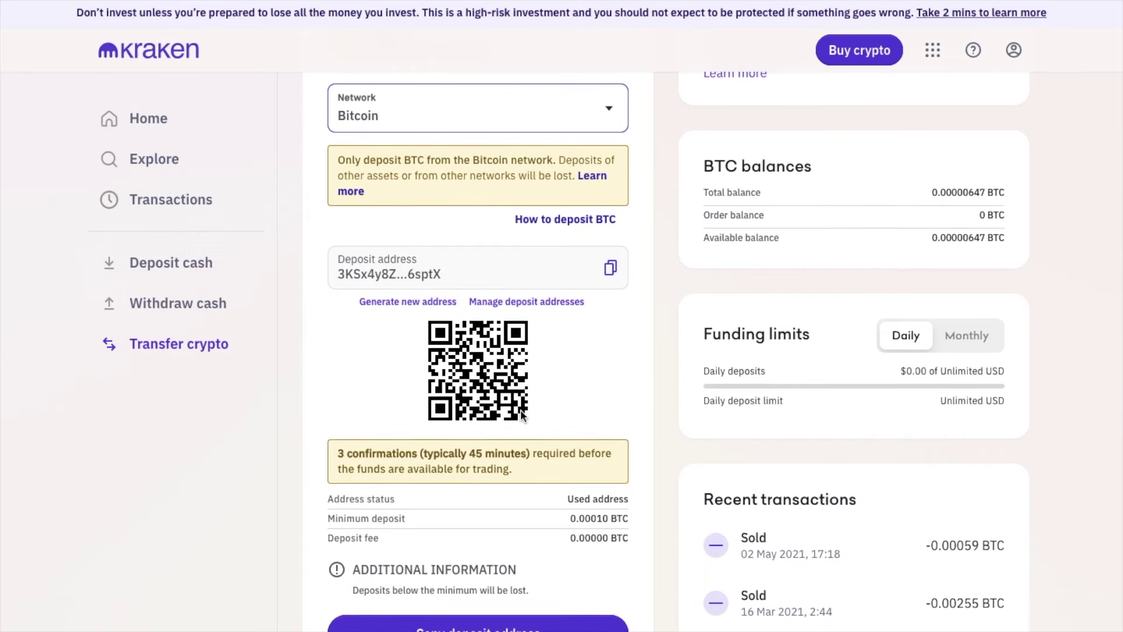
pyautogui.scroll(-1, 522, 414)
pyautogui.scroll(1, 520, 412)
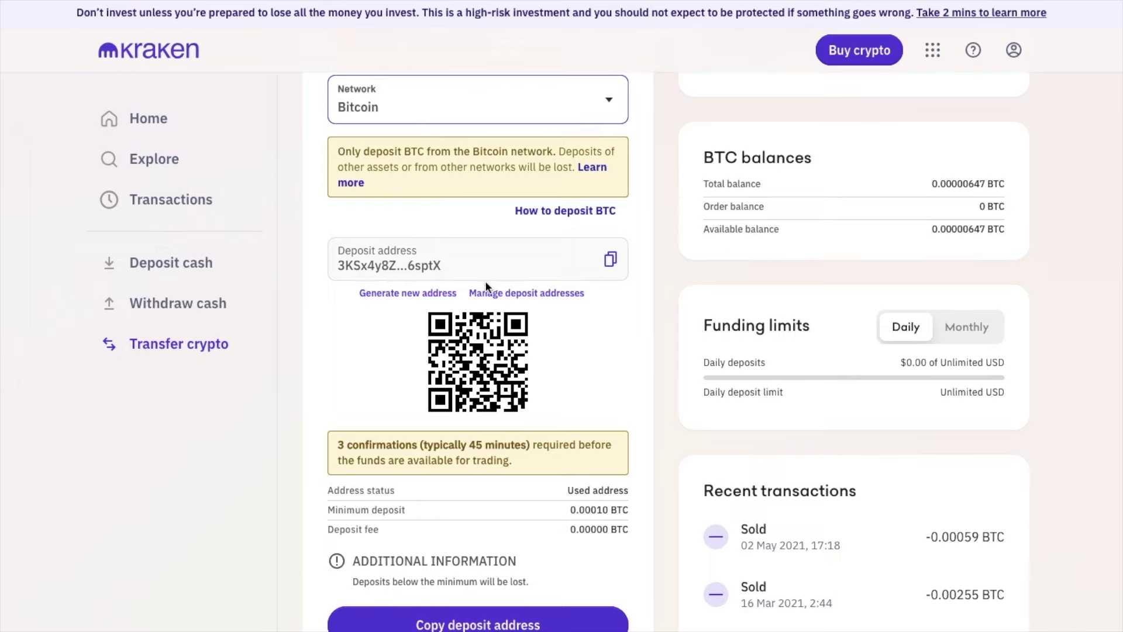
pyautogui.moveTo(359, 266); pyautogui.dragTo(536, 267)
pyautogui.click(612, 262)
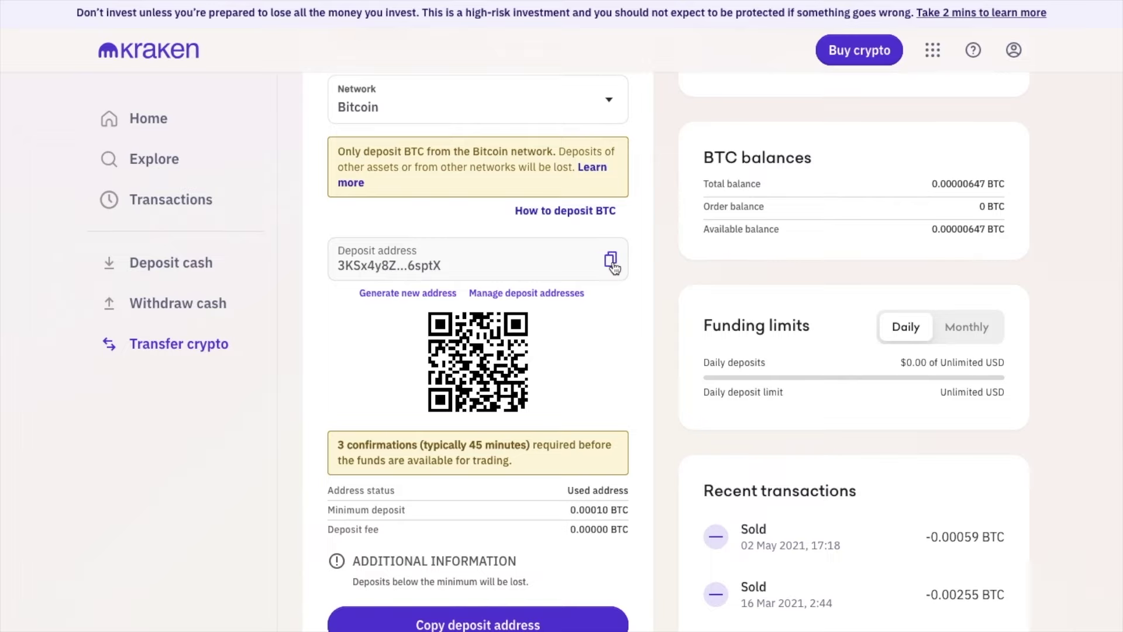
# Step: Generate a fresh Bitcoin deposit address and copy it with Copy deposit address
pyautogui.click(426, 294)
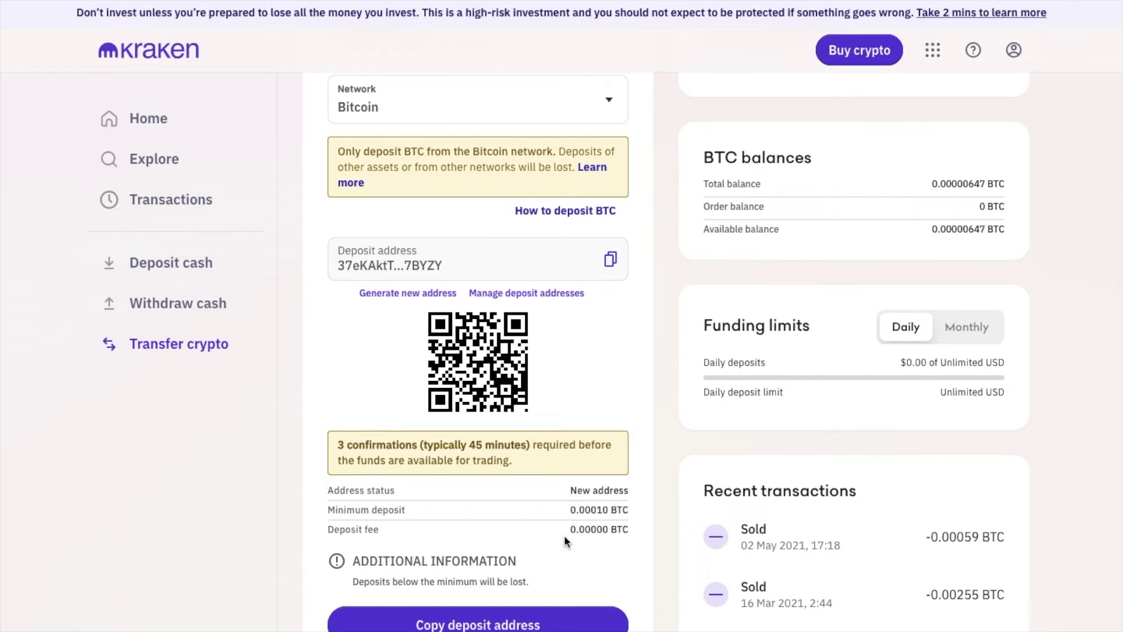
pyautogui.scroll(-1, 564, 537)
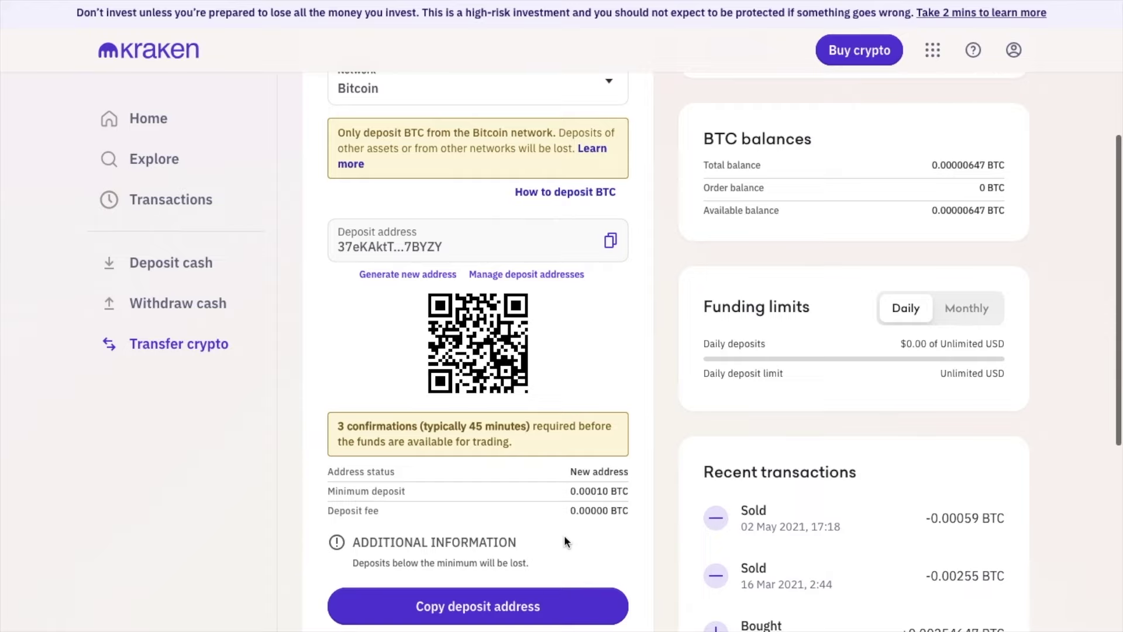
pyautogui.click(559, 604)
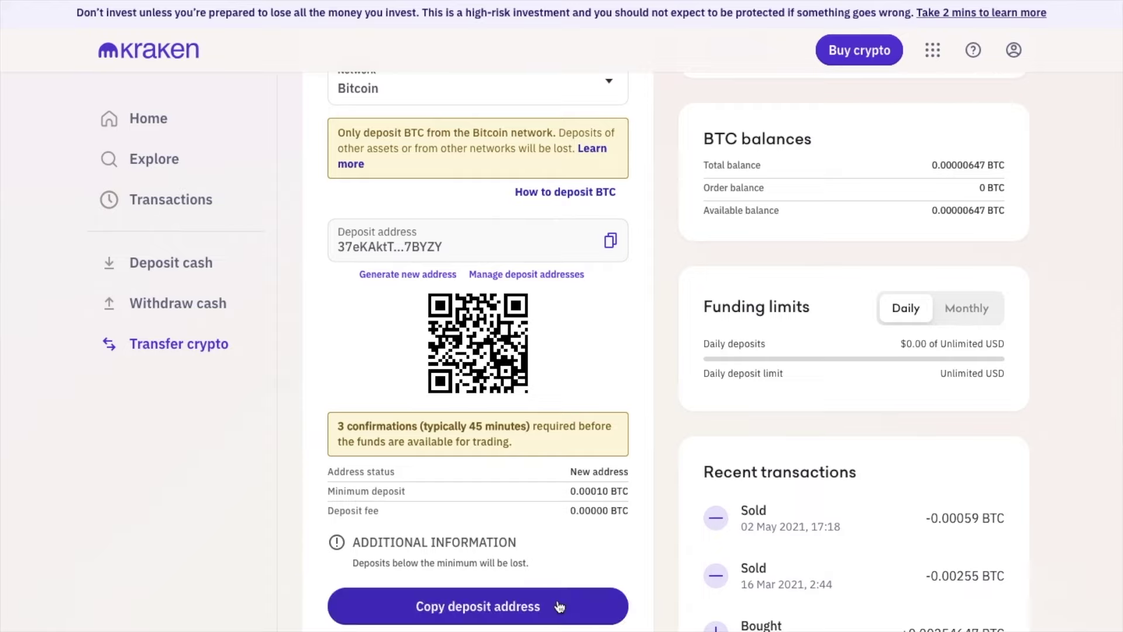
pyautogui.scroll(5, 557, 599)
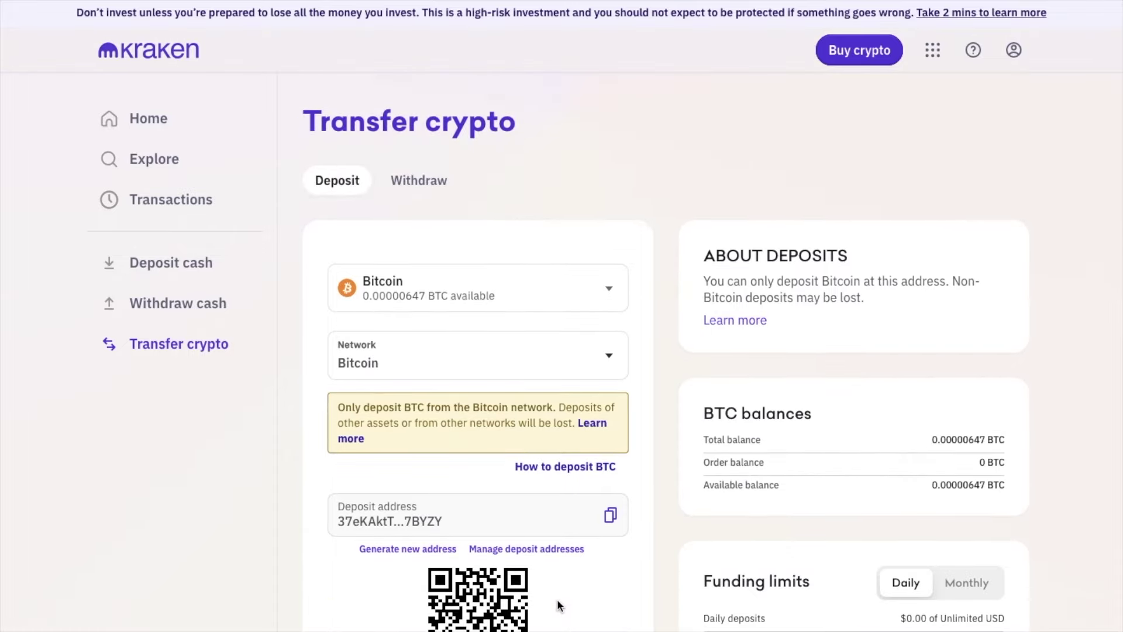
# Step: Switch the deposit asset to Ethereum, searching 'eth', and select the Optimism network
pyautogui.click(607, 292)
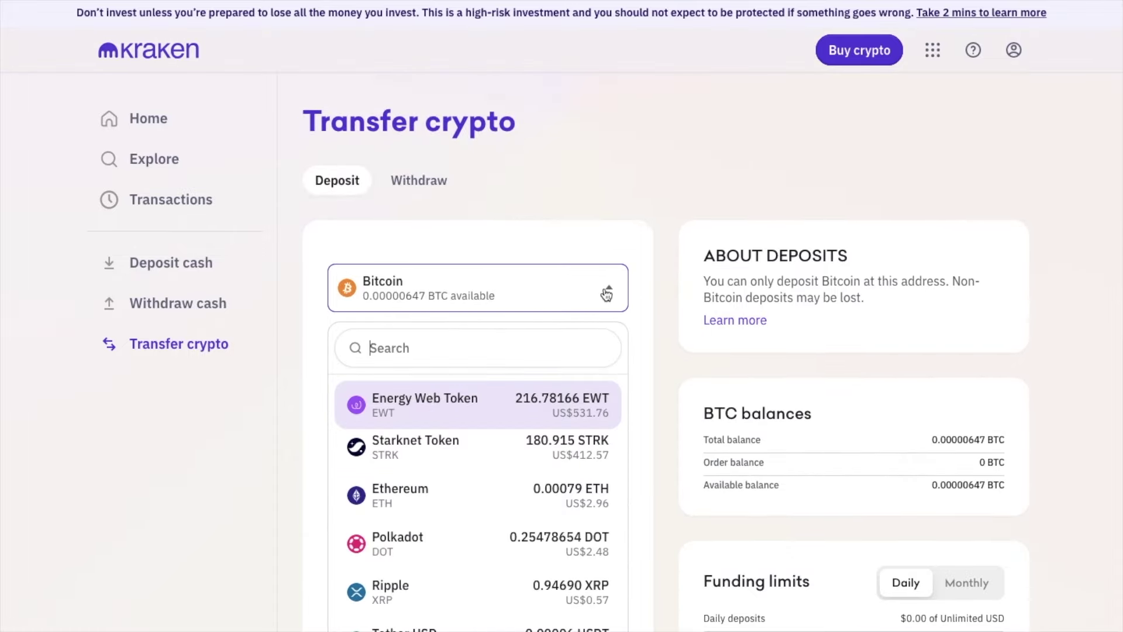
pyautogui.write('eth')
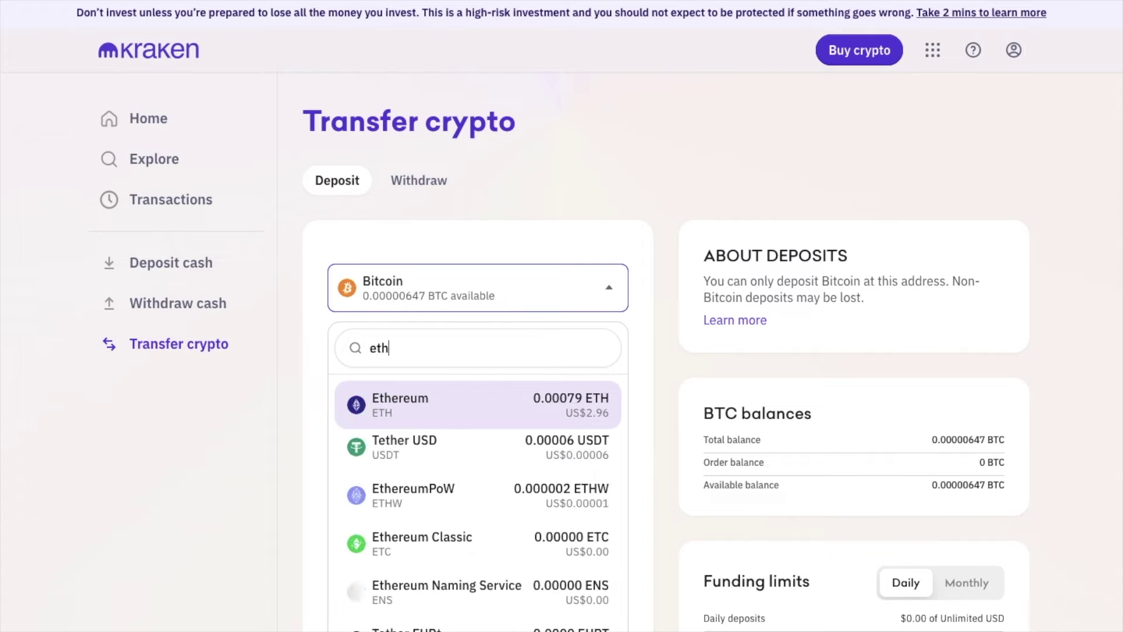
pyautogui.click(519, 414)
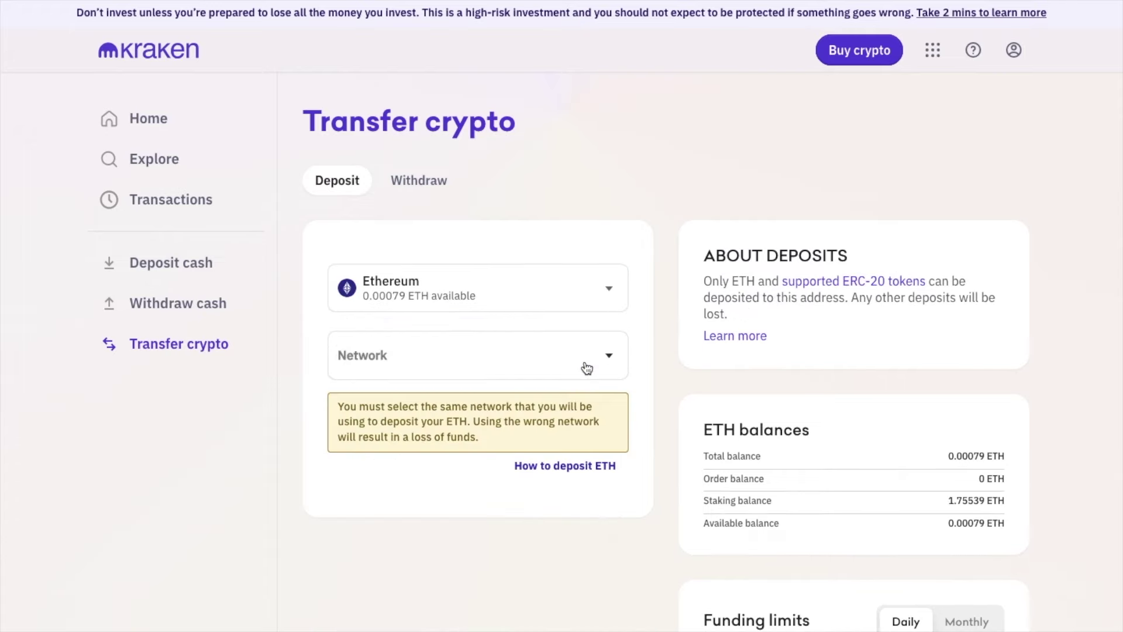
pyautogui.click(587, 367)
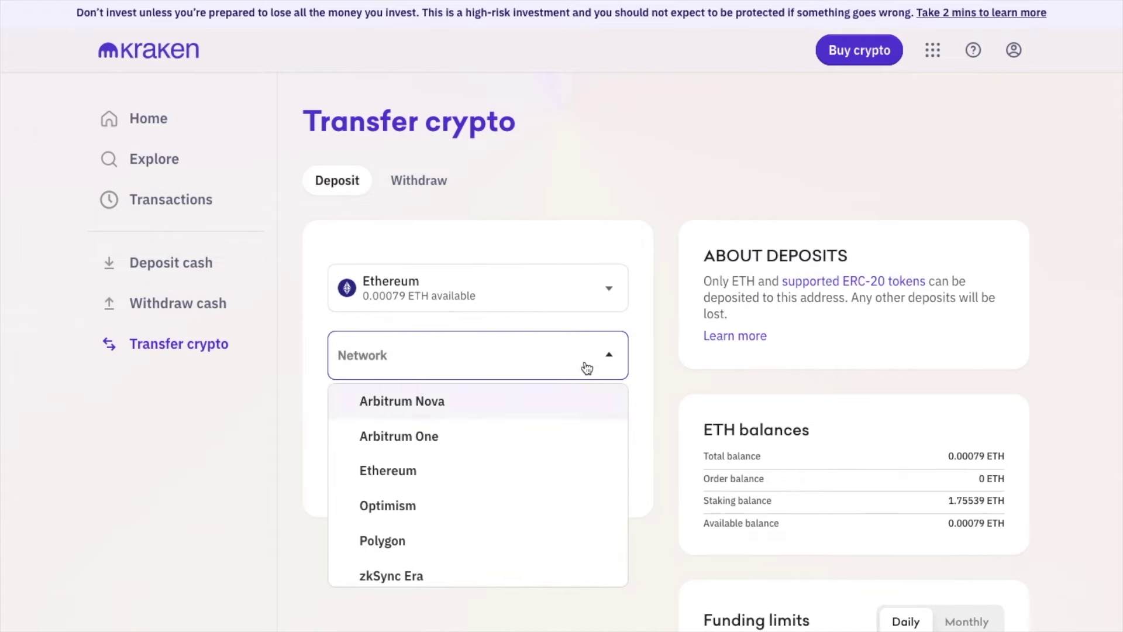
pyautogui.click(524, 525)
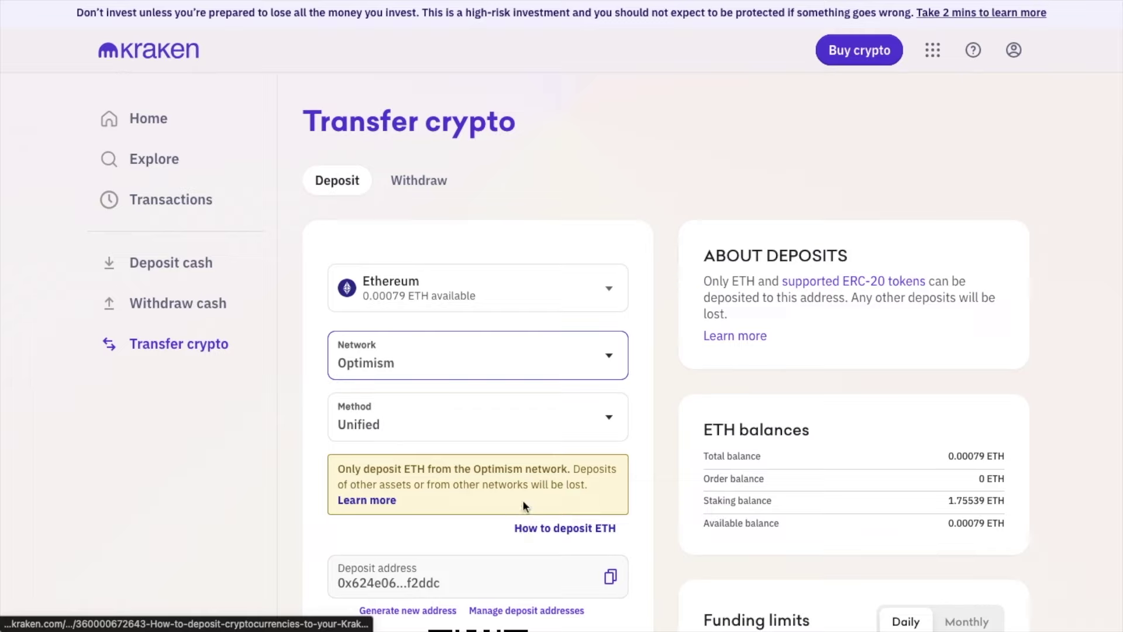
# Step: Keep the Unified deposit method and copy the Ethereum deposit address
pyautogui.click(555, 423)
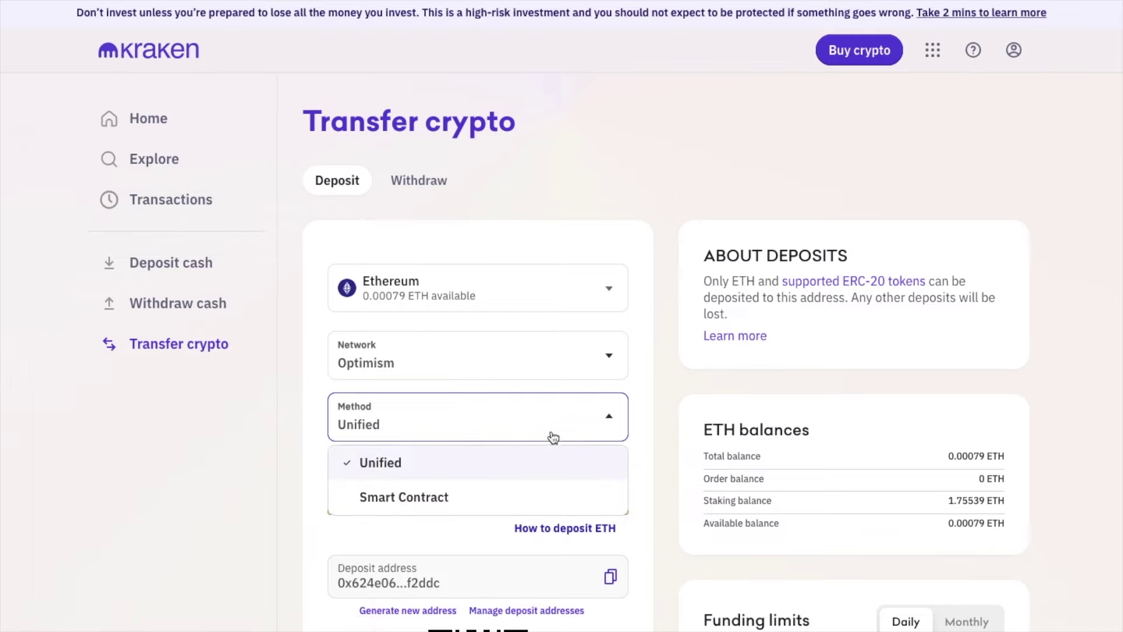
pyautogui.click(552, 435)
pyautogui.scroll(-3, 432, 423)
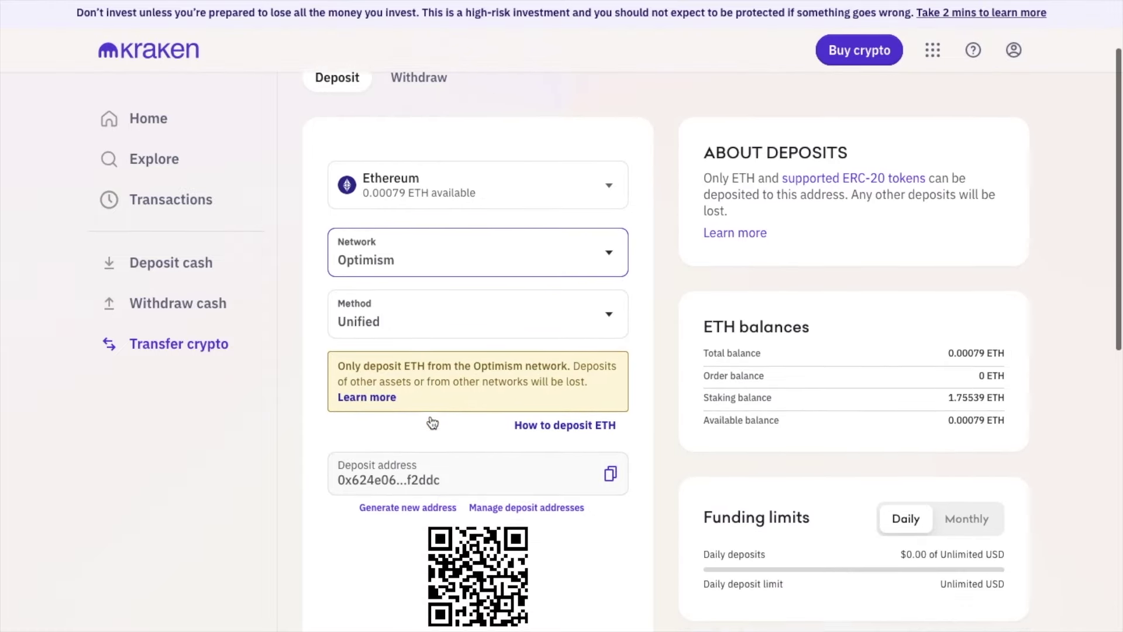
pyautogui.scroll(-2, 432, 422)
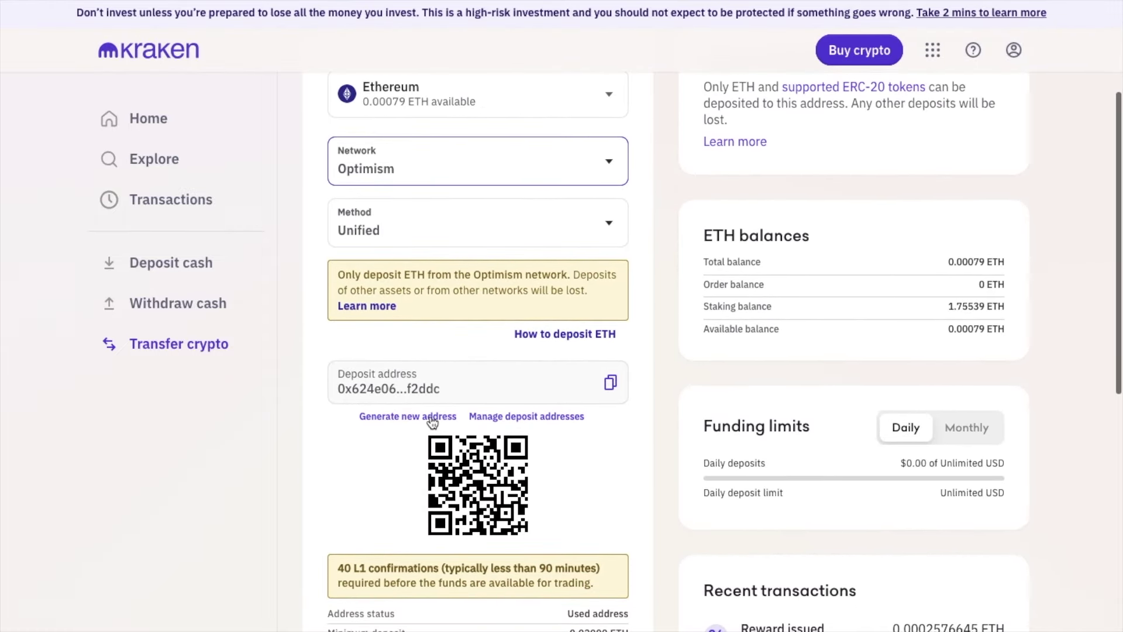
pyautogui.click(609, 382)
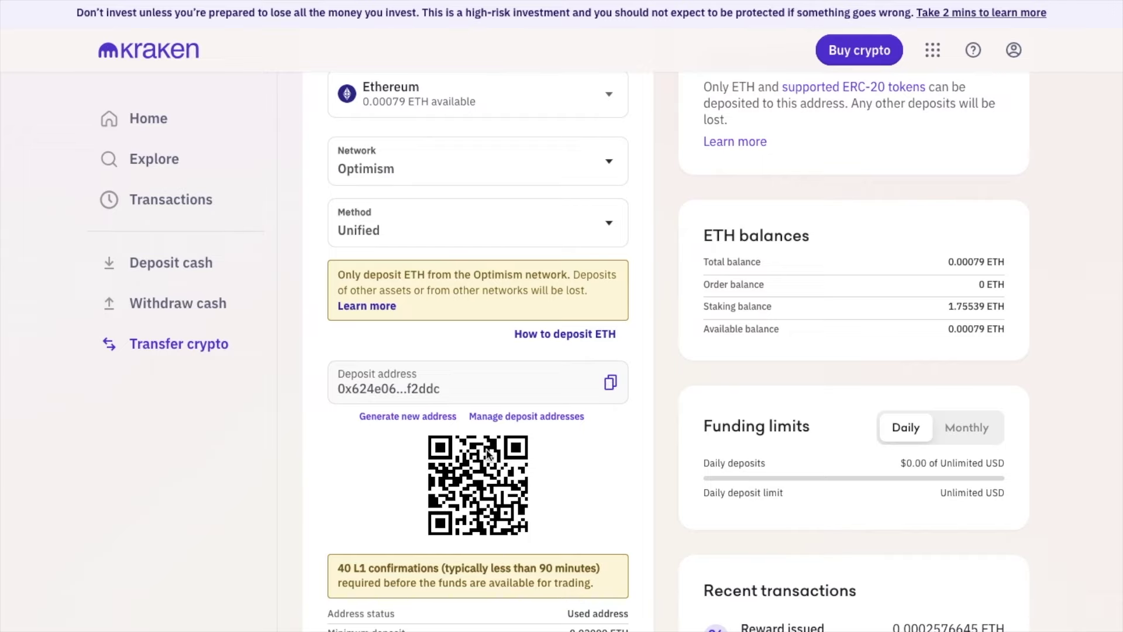
pyautogui.scroll(-5, 487, 456)
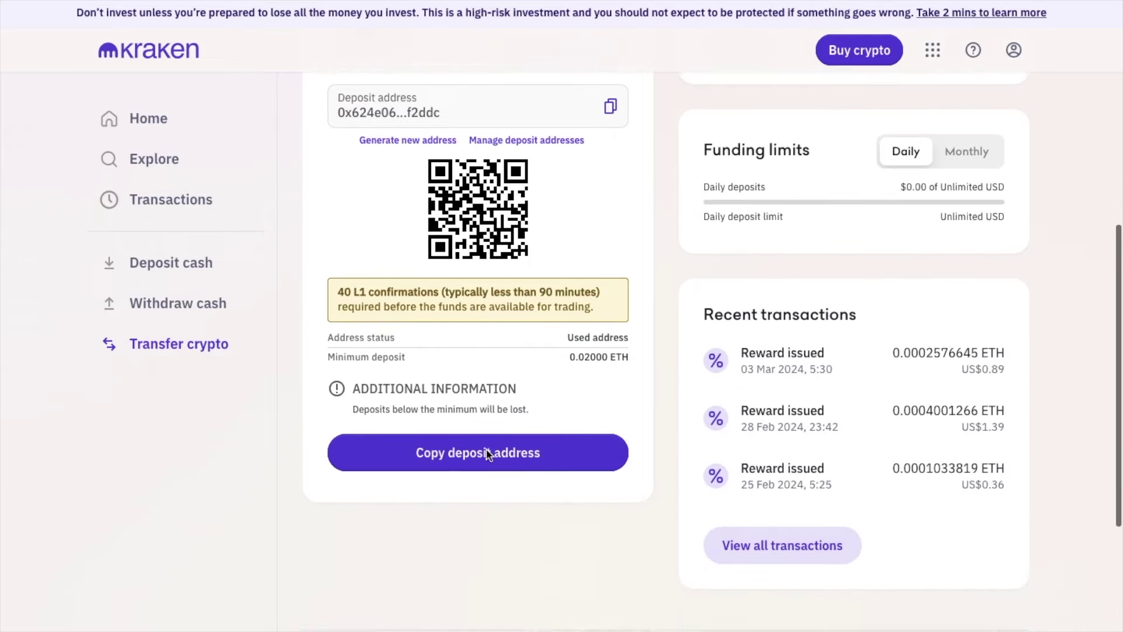
pyautogui.click(484, 462)
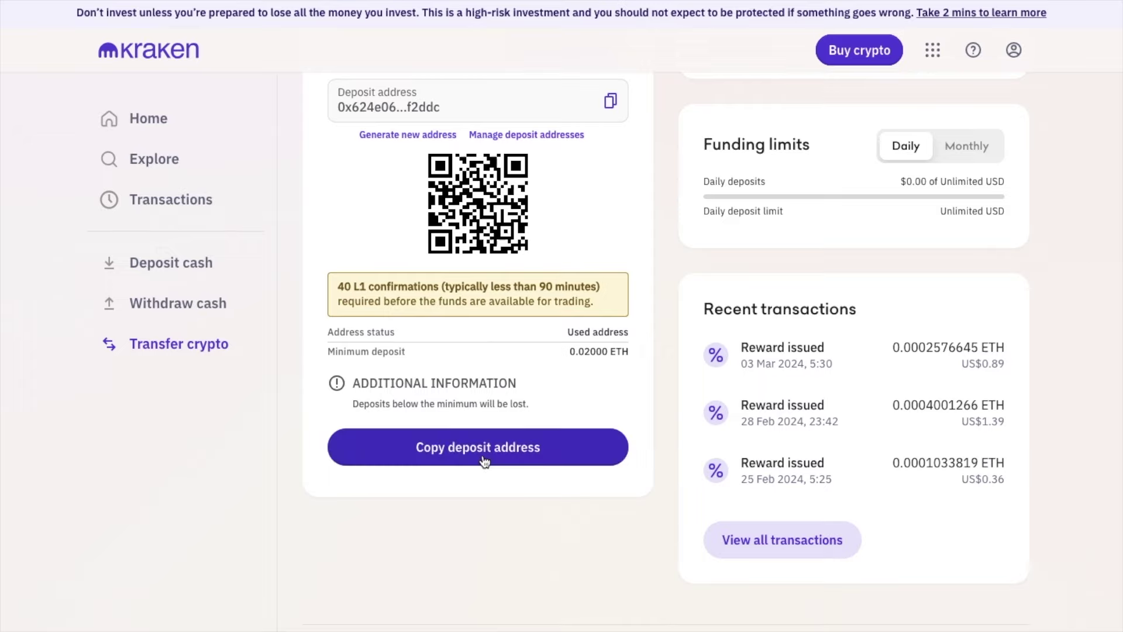
pyautogui.scroll(8, 484, 462)
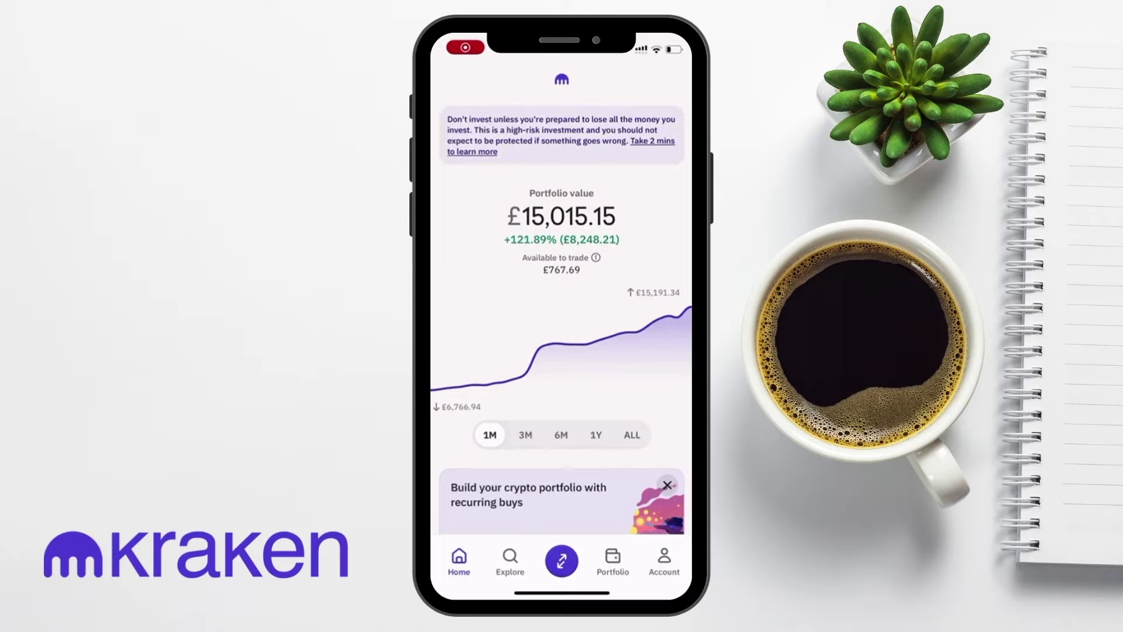
# Step: Start a new deposit from the centre trade button and focus the asset search field
pyautogui.click(562, 560)
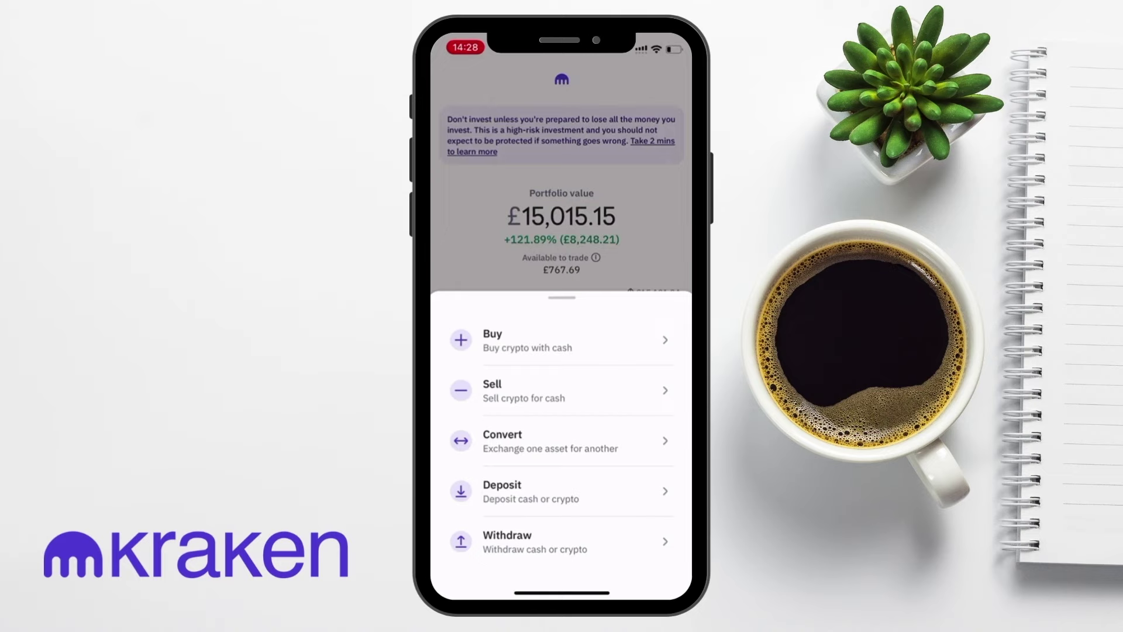
pyautogui.click(532, 491)
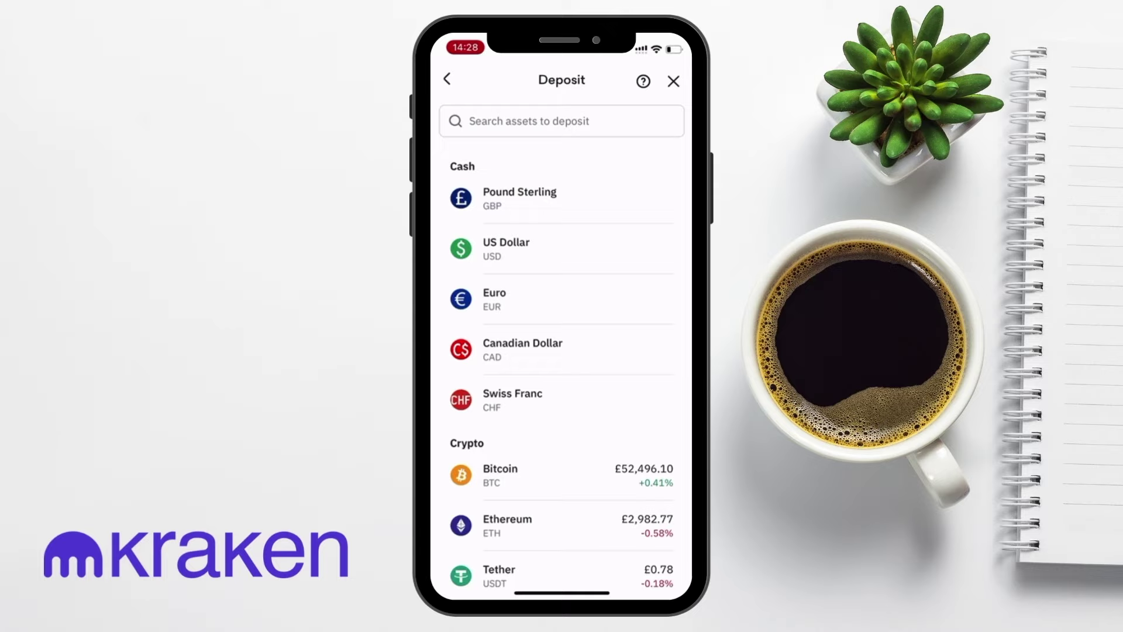
pyautogui.click(528, 120)
# Step: Search 'bit', pick Bitcoin, and copy its Bitcoin-network deposit address
pyautogui.write('bit')
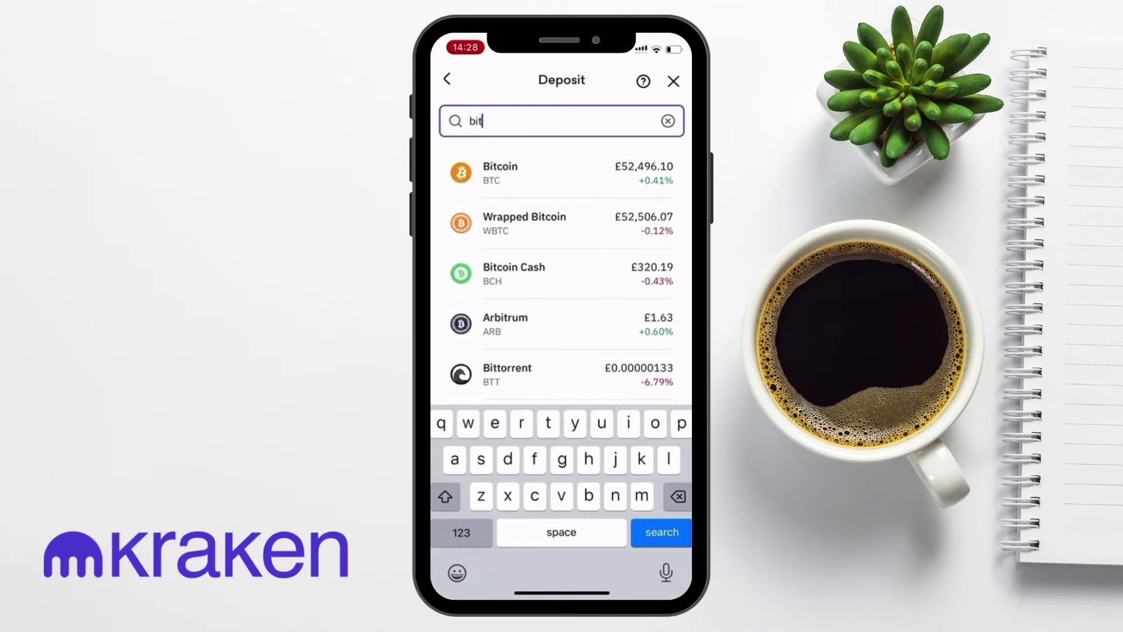
pyautogui.click(500, 173)
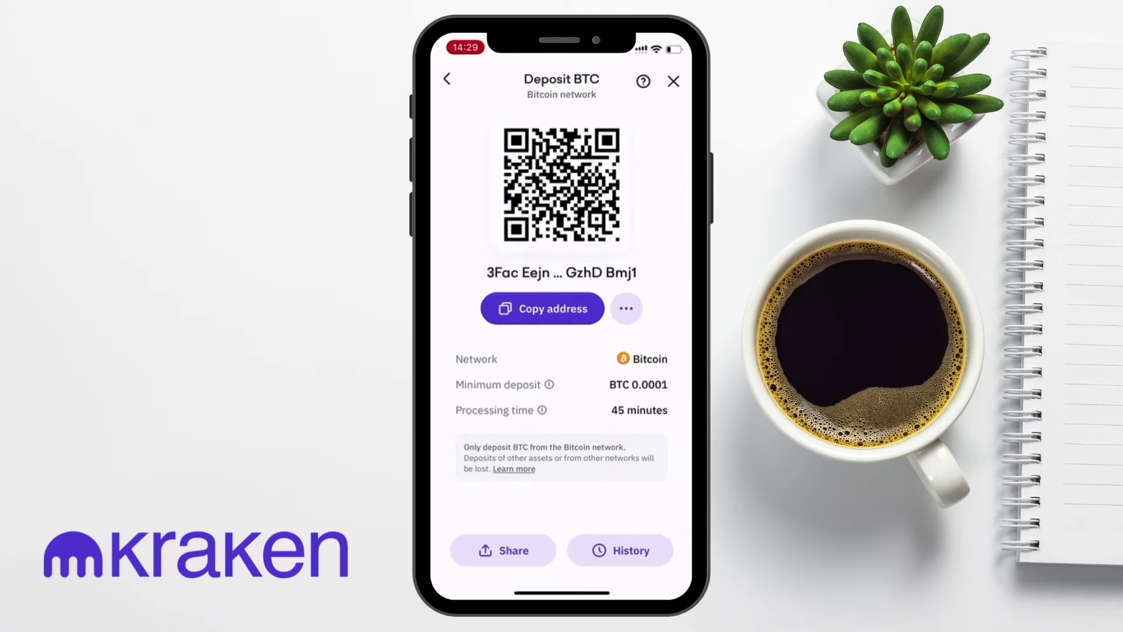
pyautogui.click(543, 308)
# Step: Start a new deposit for Ethereum ('ether') on Polygon, acknowledge the notice, and copy the address
pyautogui.click(627, 308)
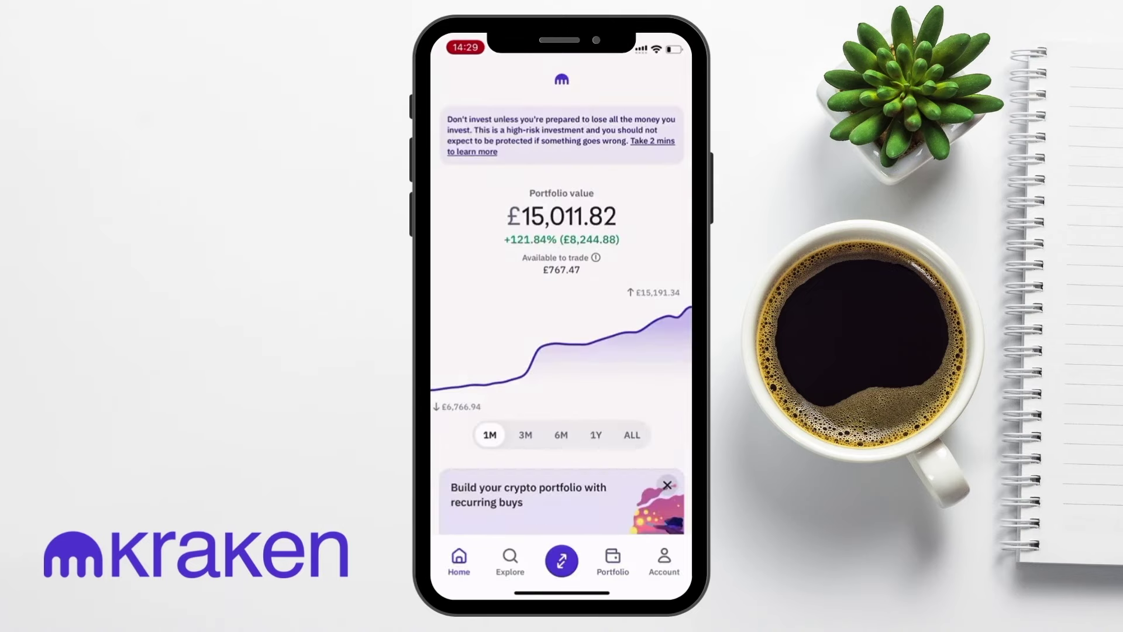
pyautogui.click(561, 560)
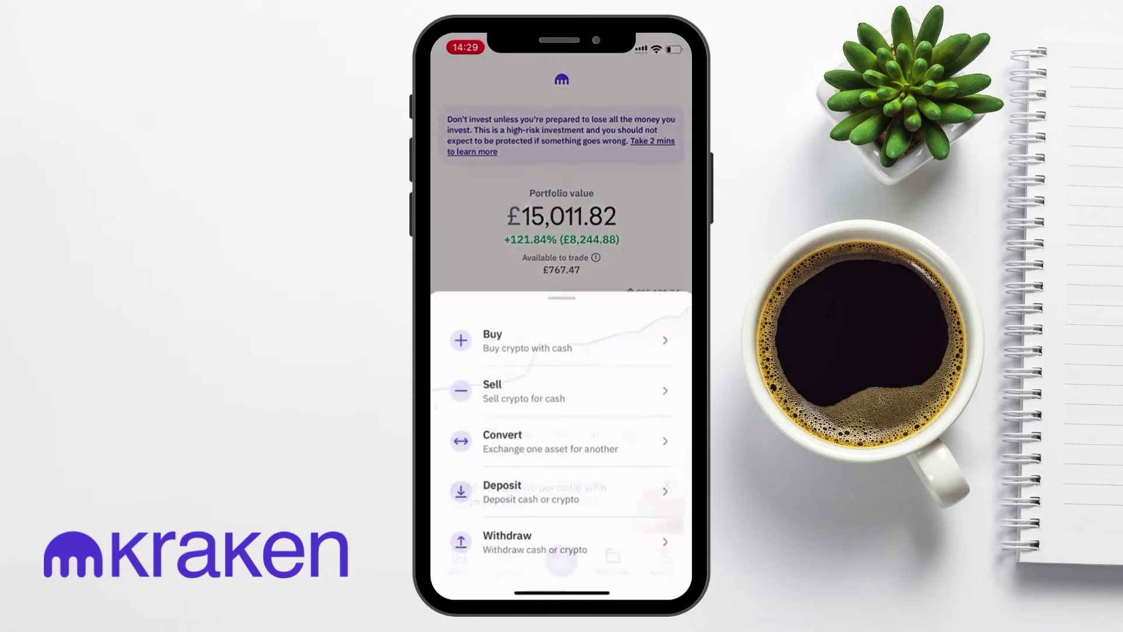
pyautogui.click(502, 491)
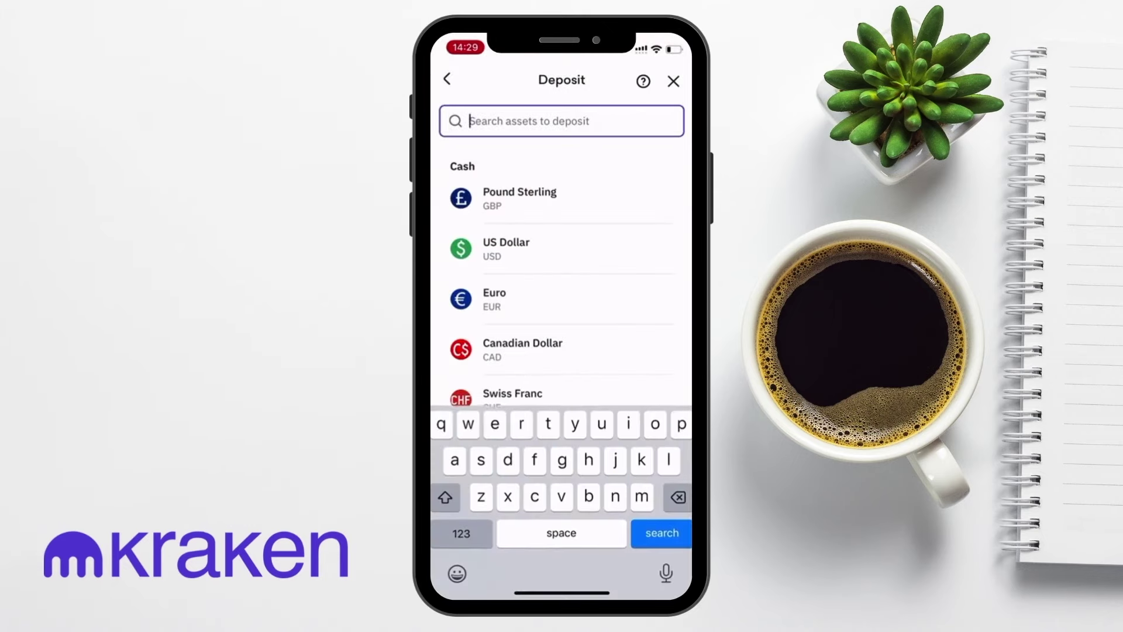
pyautogui.write('ether')
pyautogui.click(526, 173)
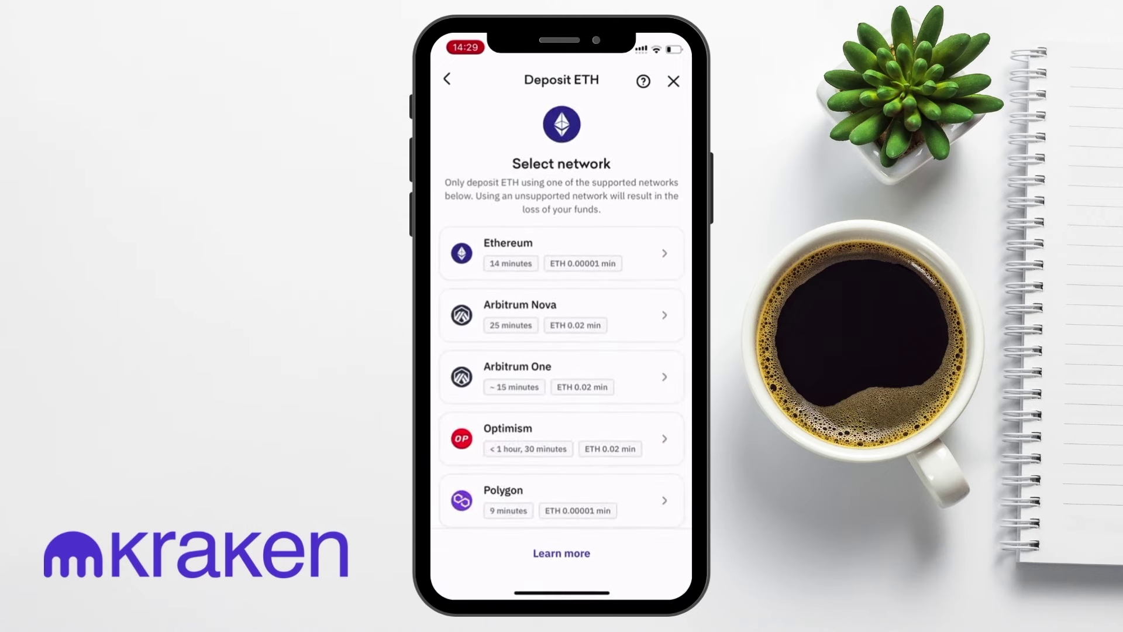
pyautogui.click(527, 501)
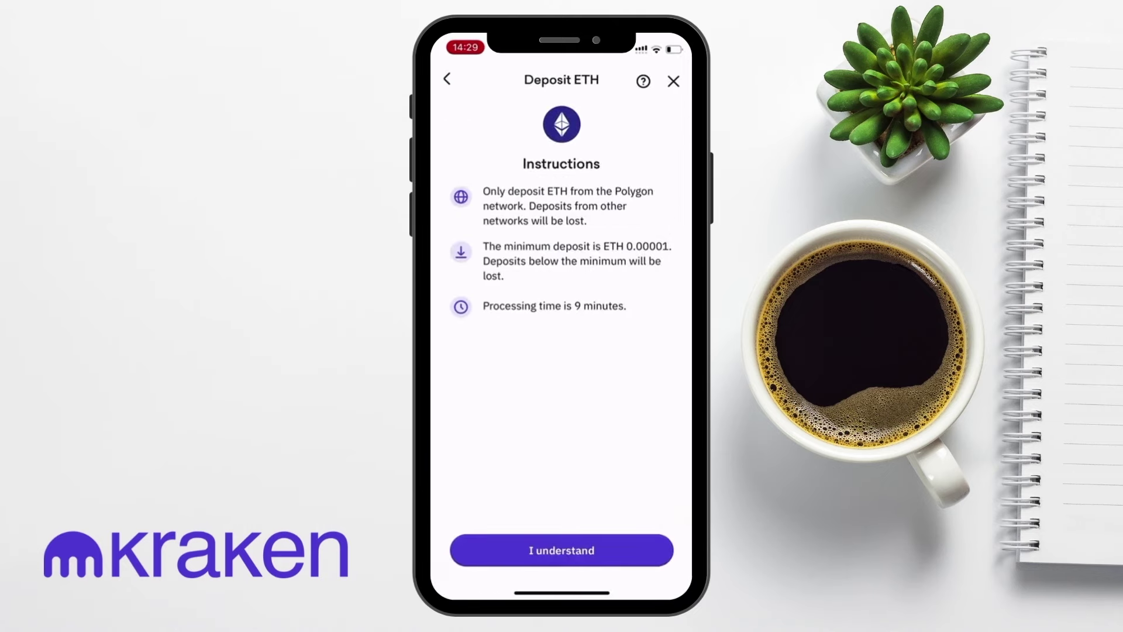
pyautogui.click(562, 550)
pyautogui.click(542, 295)
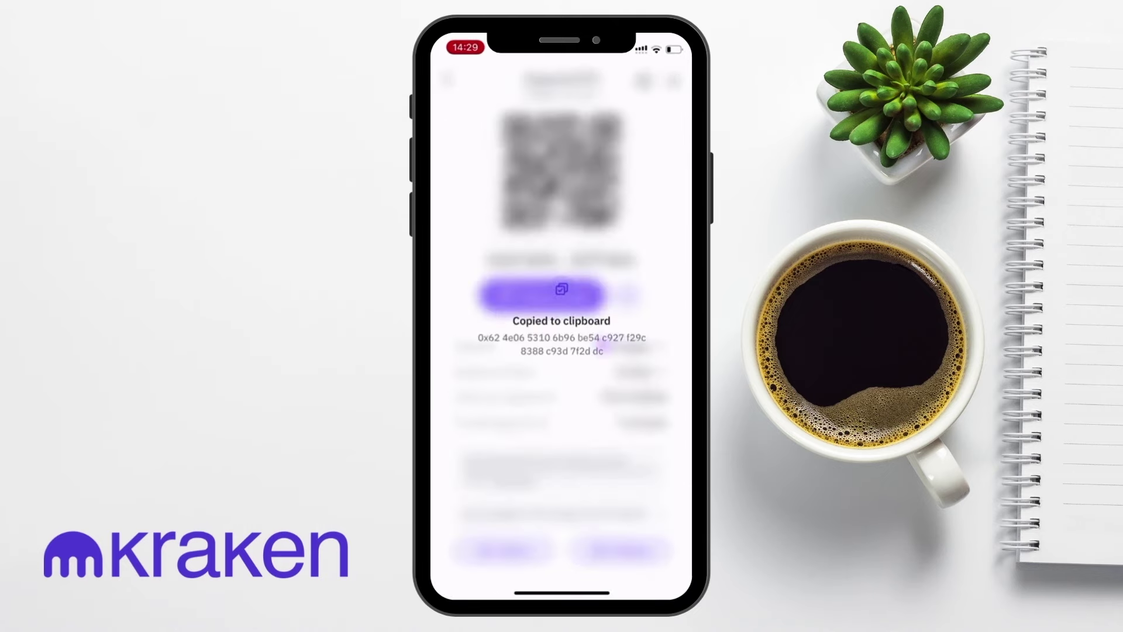